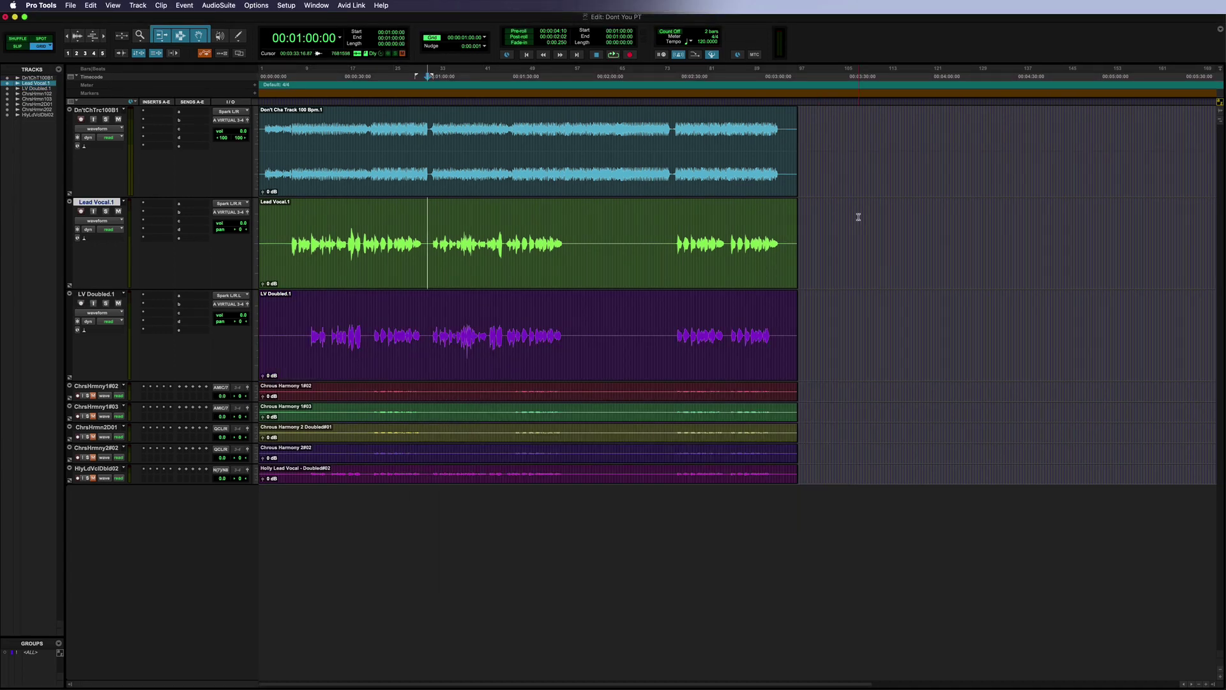
Step: Audition the session, then launch VocAlign Project 5 from AudioSuite > Synchro Arts
key(space)
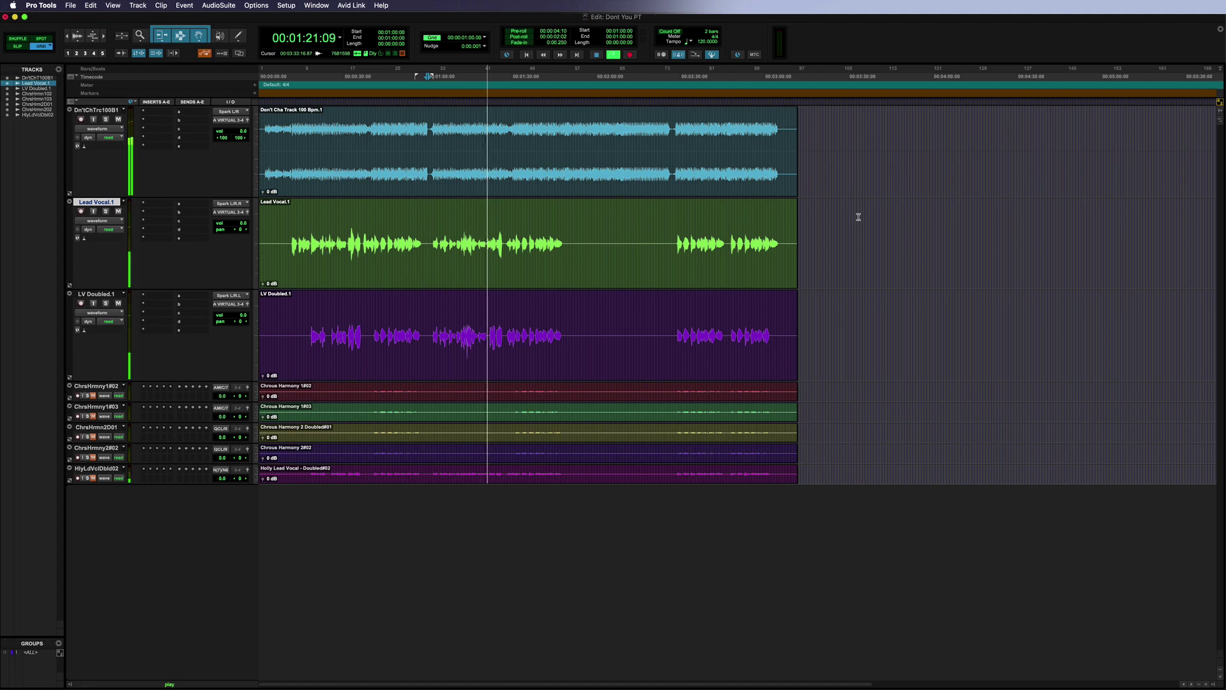
key(space)
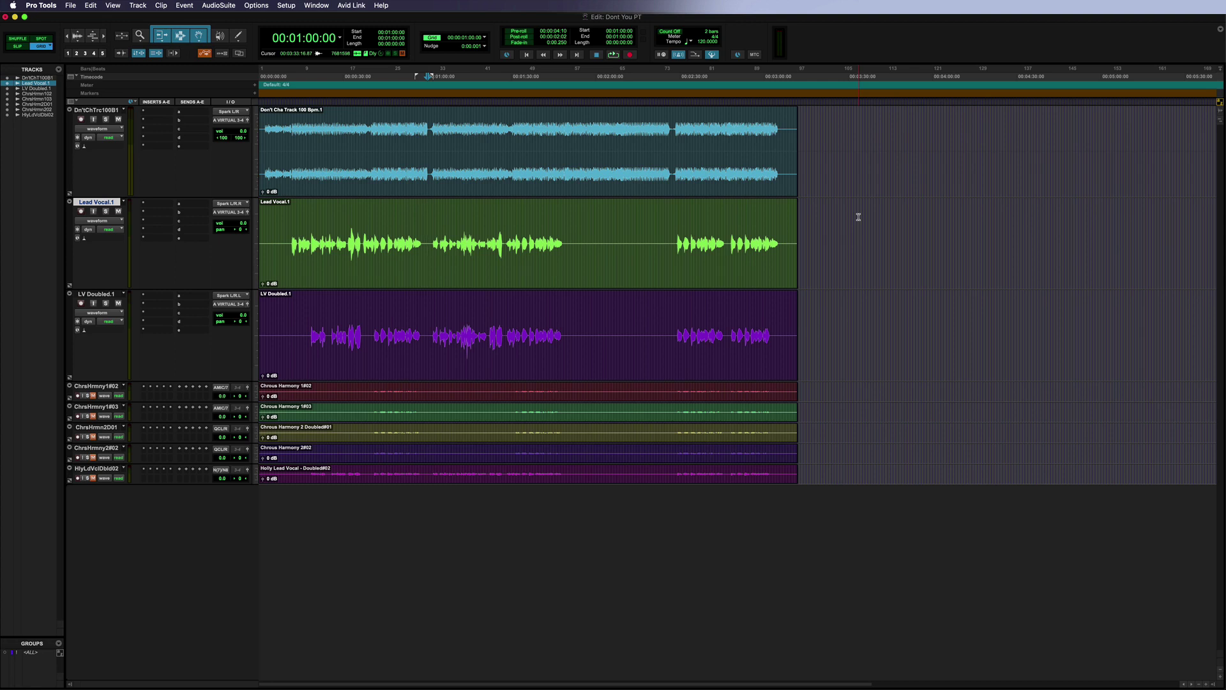
click(217, 6)
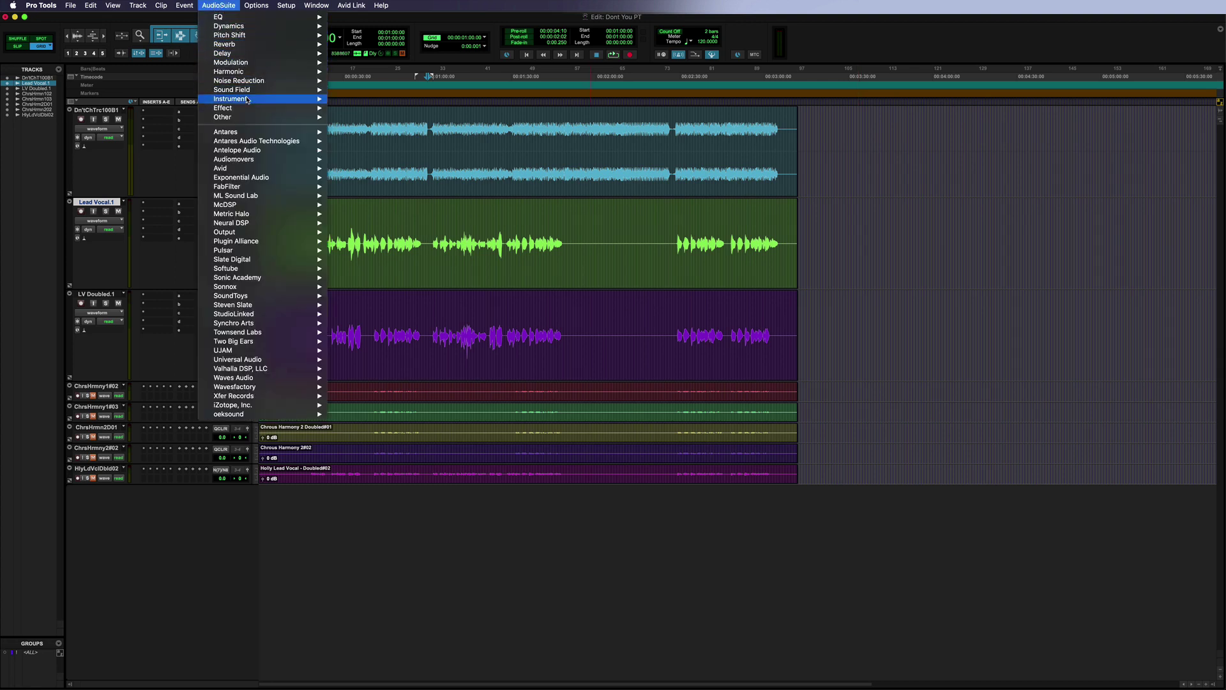
mouse_move(235, 323)
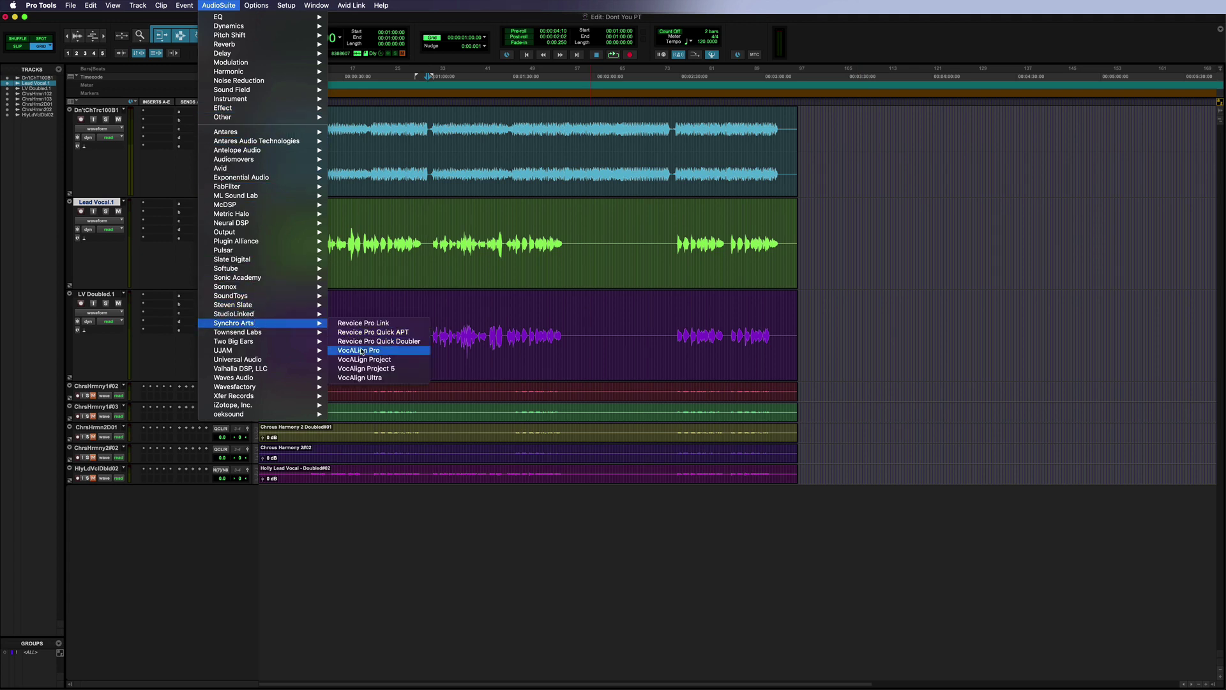
click(367, 369)
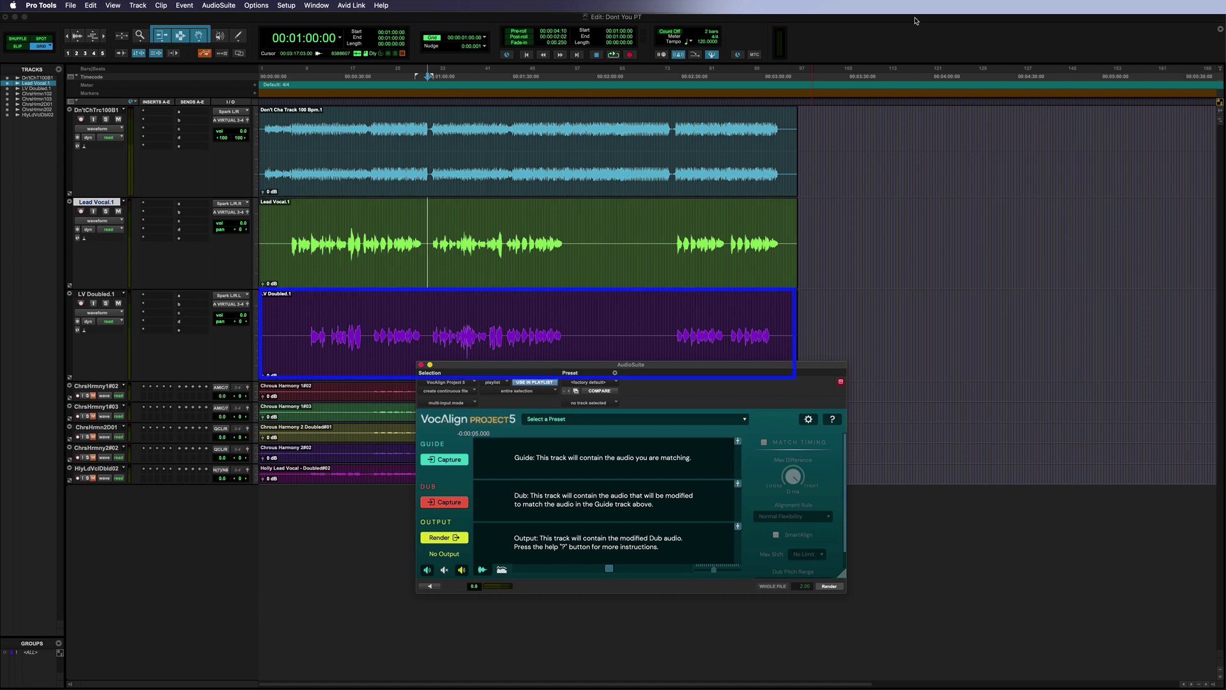
Step: Capture the Lead Vocal clip as guide and the LV Doubled clip as dub
click(627, 260)
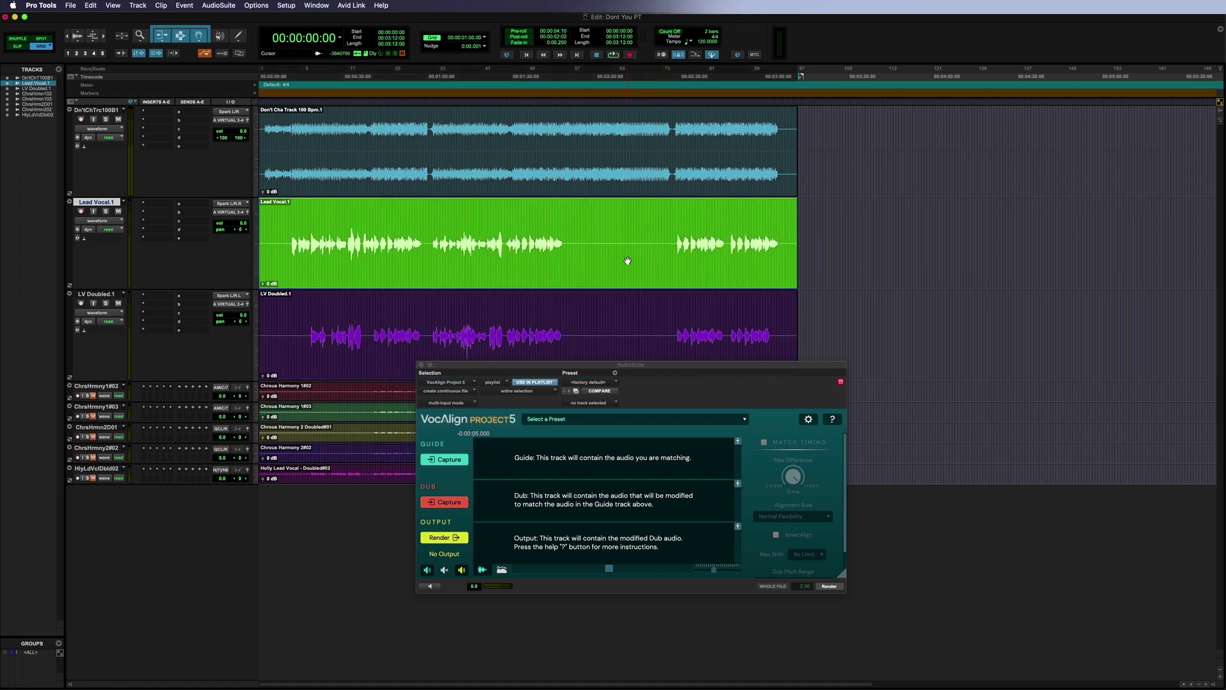
click(445, 464)
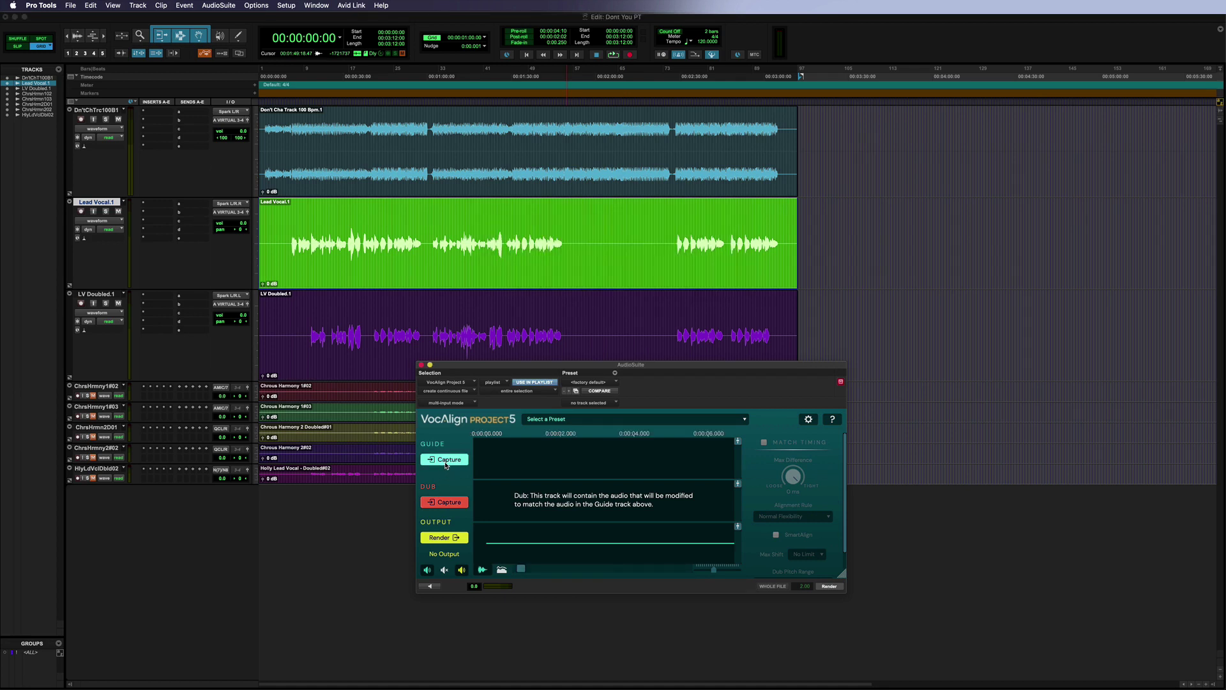
drag(713, 568, 704, 571)
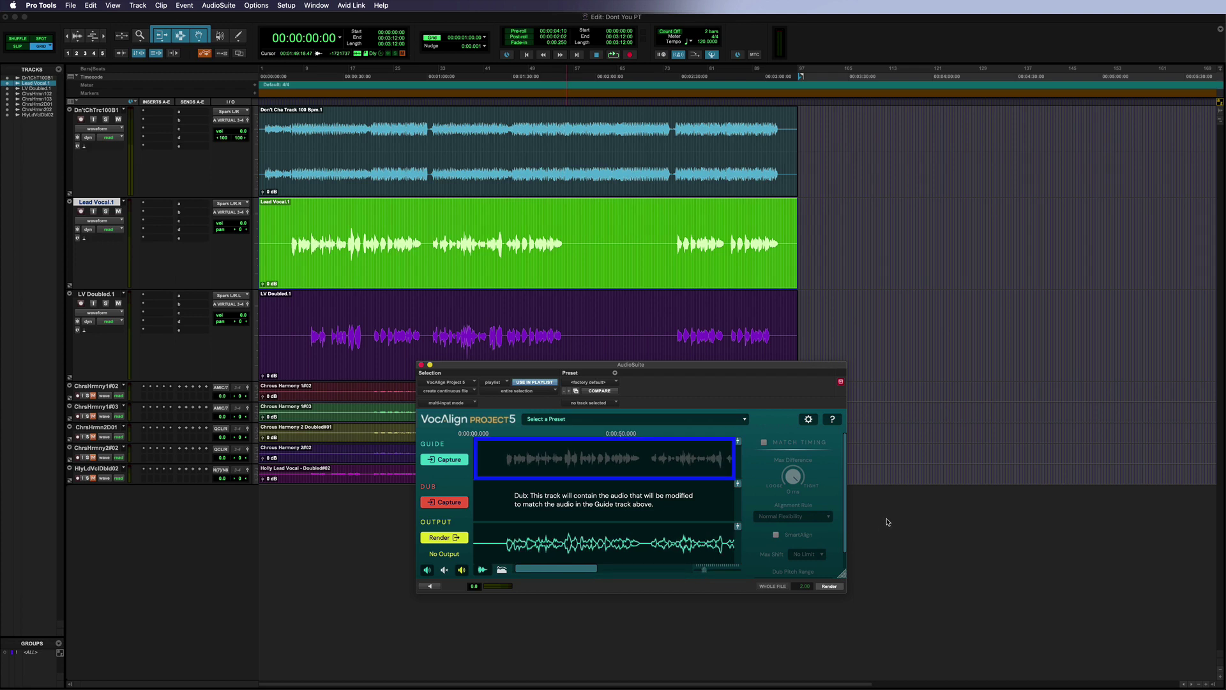
click(572, 344)
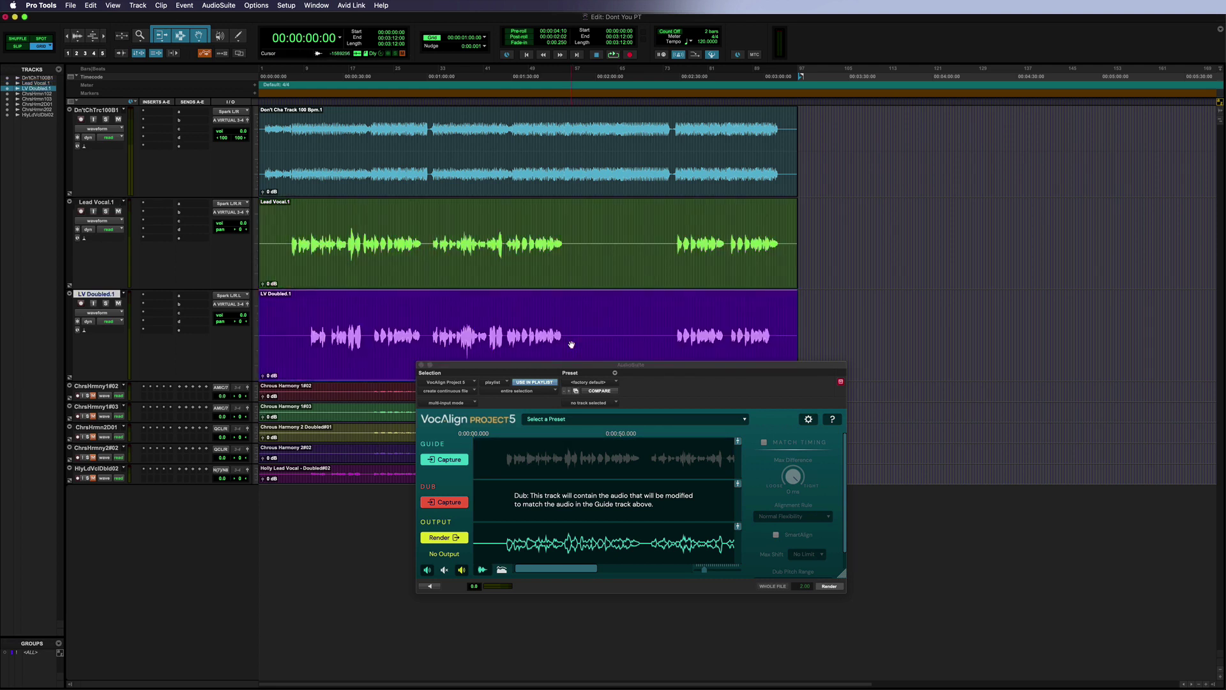
click(451, 503)
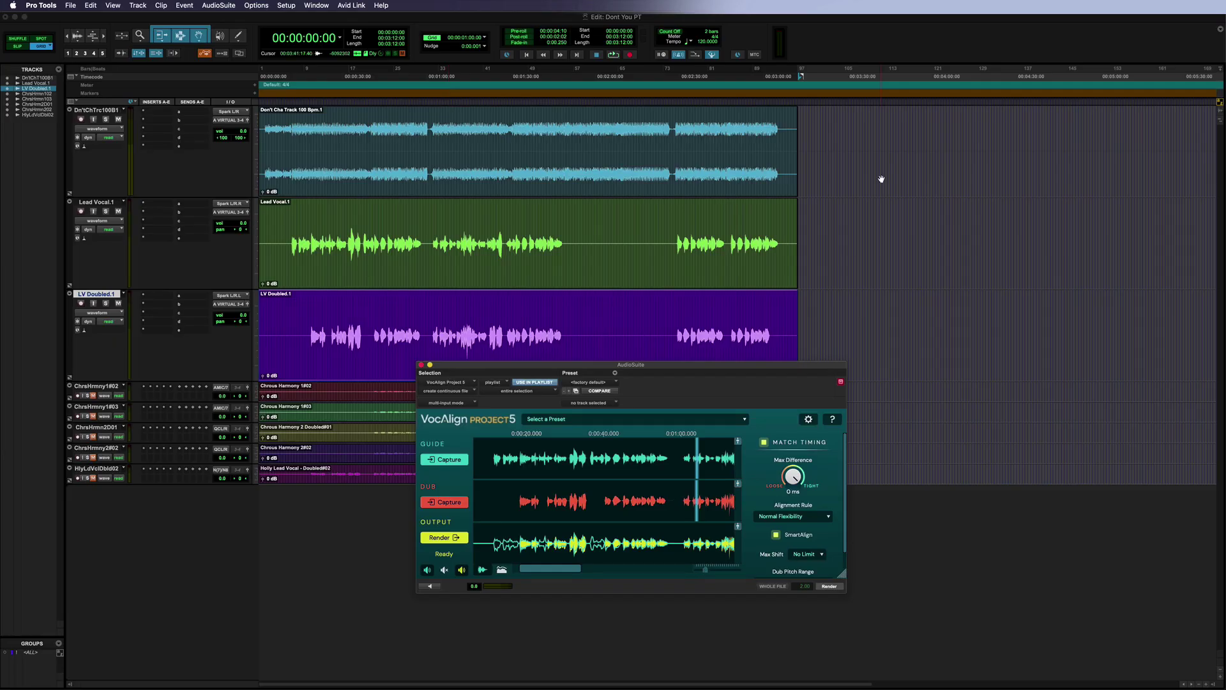
Step: Choose the 'SmartAlign - Slightly Loose Timing' preset in VocAlign
click(567, 421)
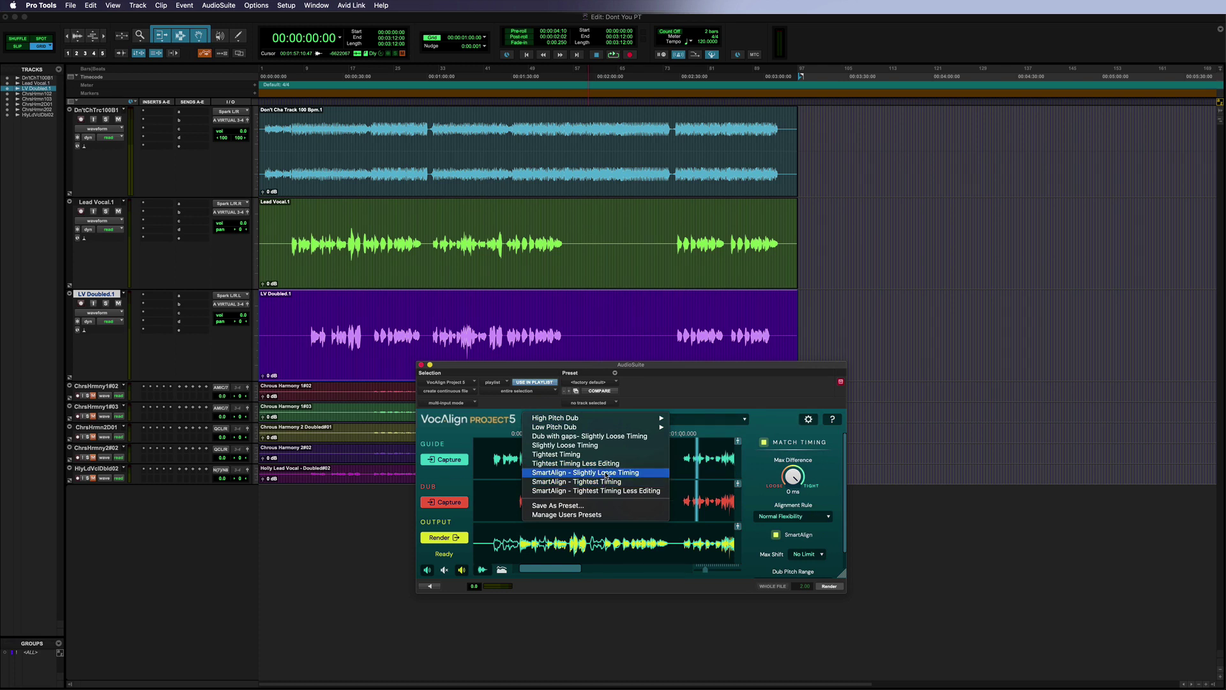
click(606, 475)
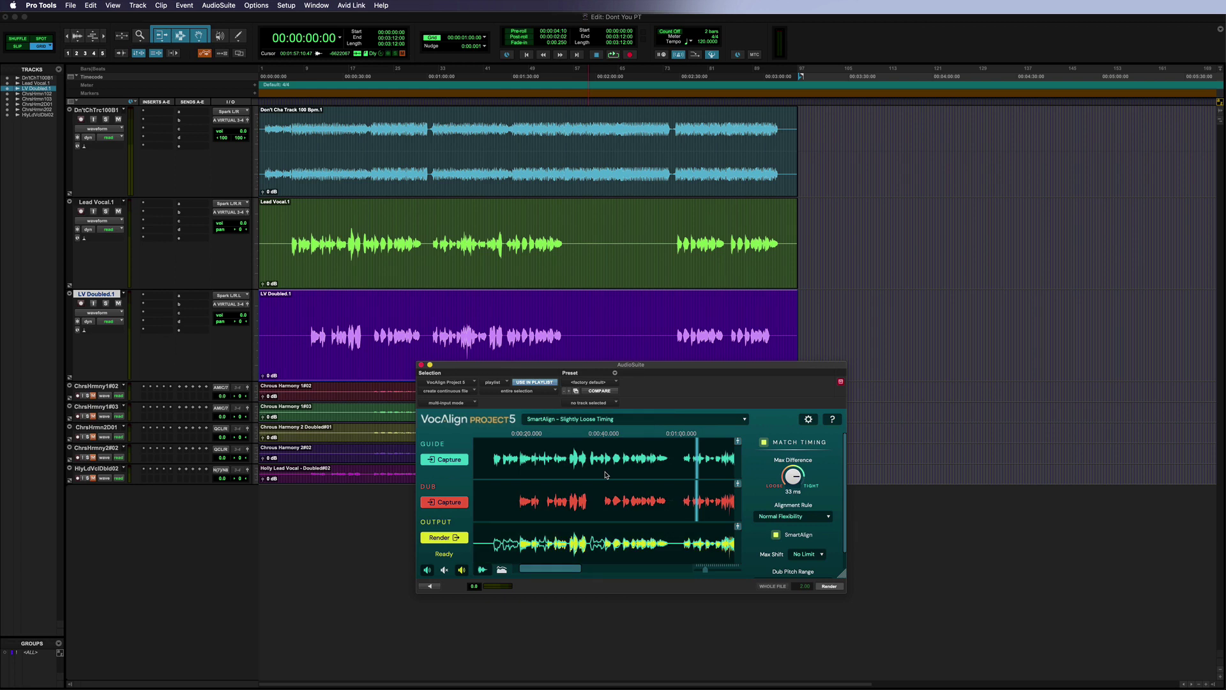
scroll(604, 474, left, 2)
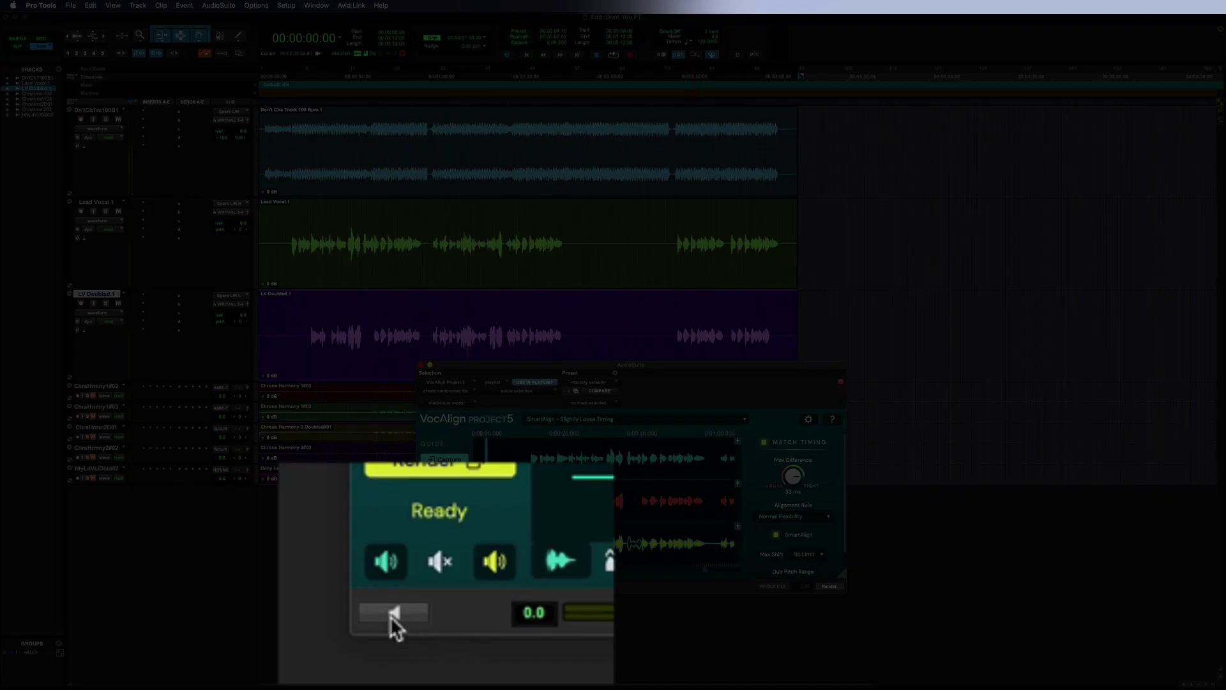
click(394, 625)
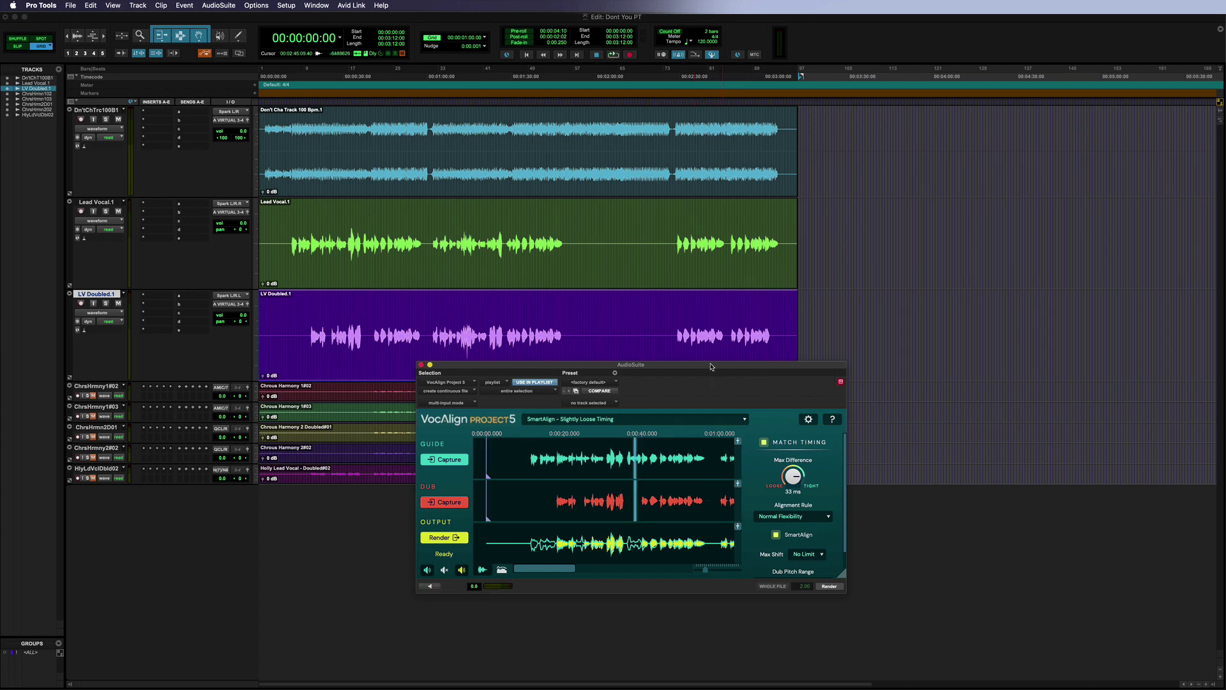
Step: Render the aligned output onto the LV Doubled clip and close VocAlign
drag(711, 367, 700, 391)
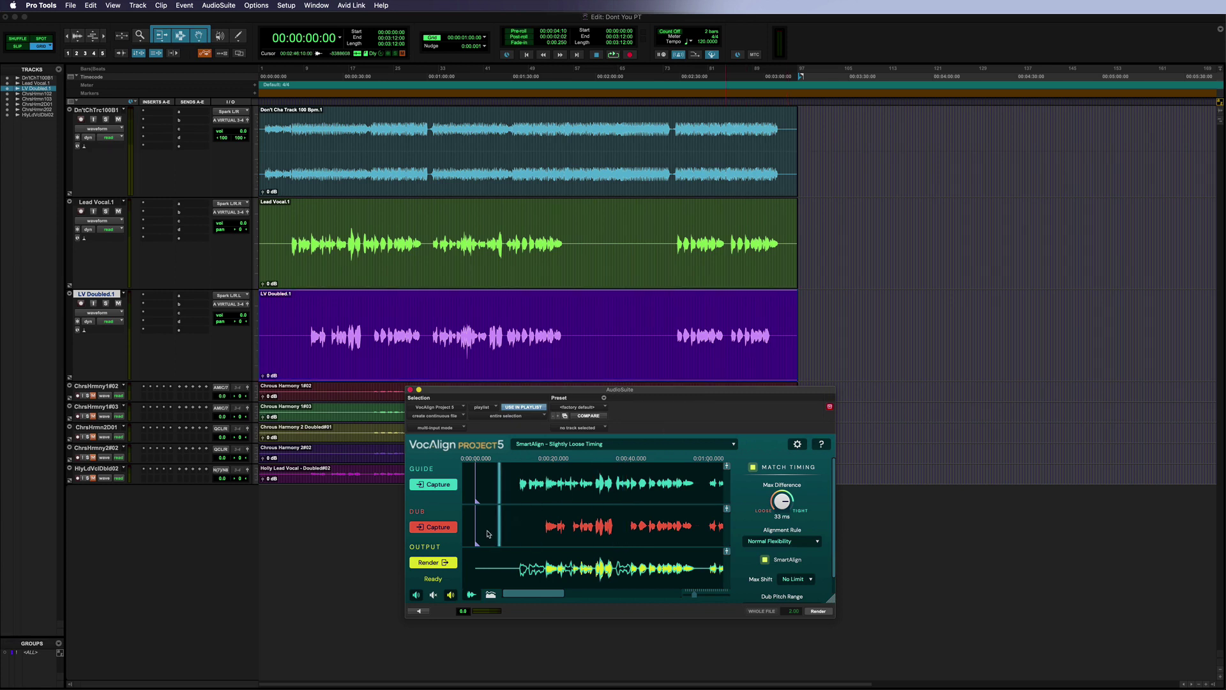
click(431, 562)
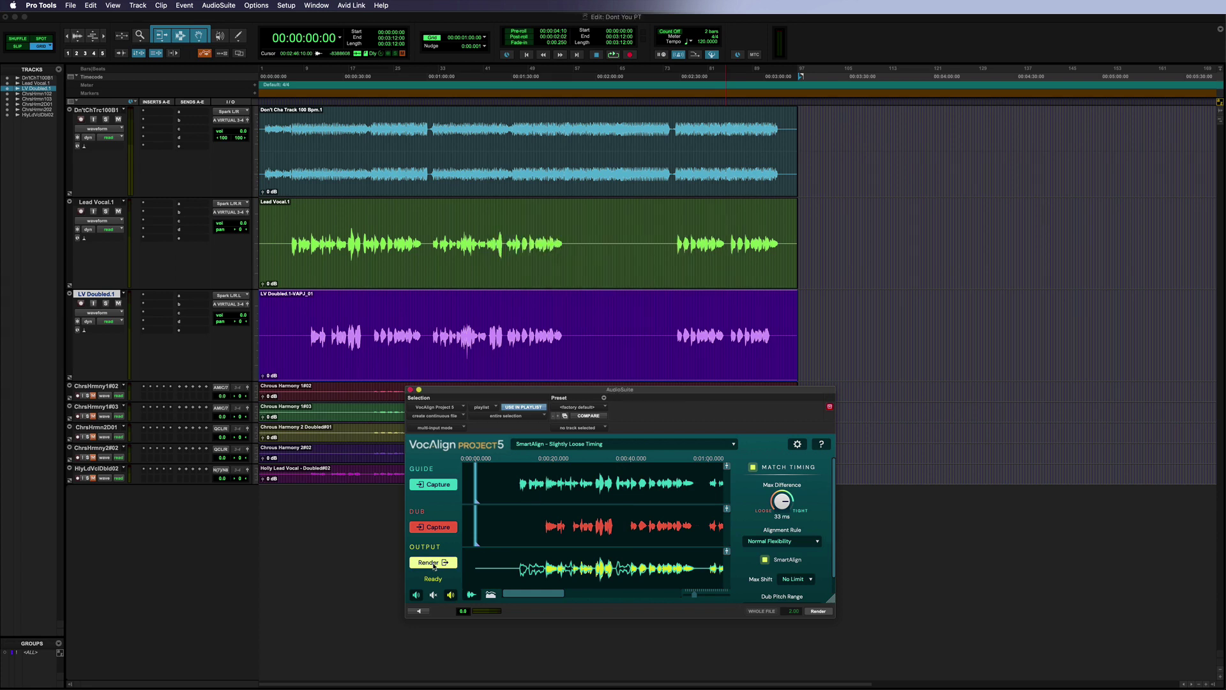
click(410, 390)
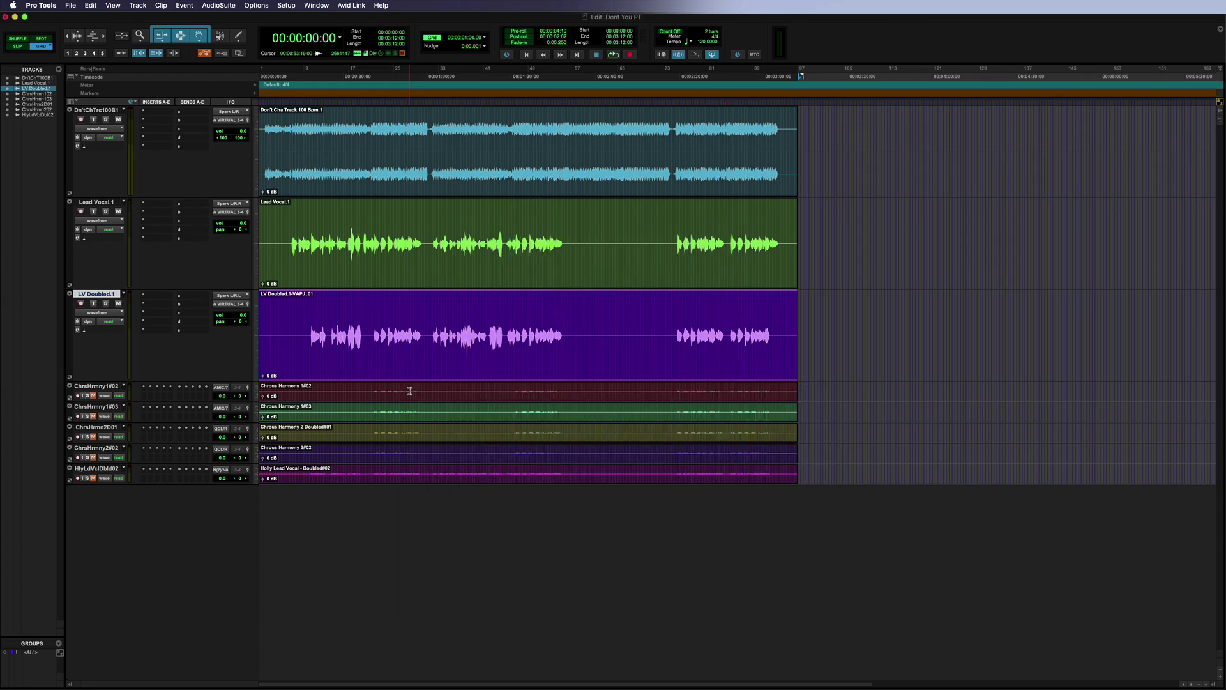
click(427, 412)
key(space)
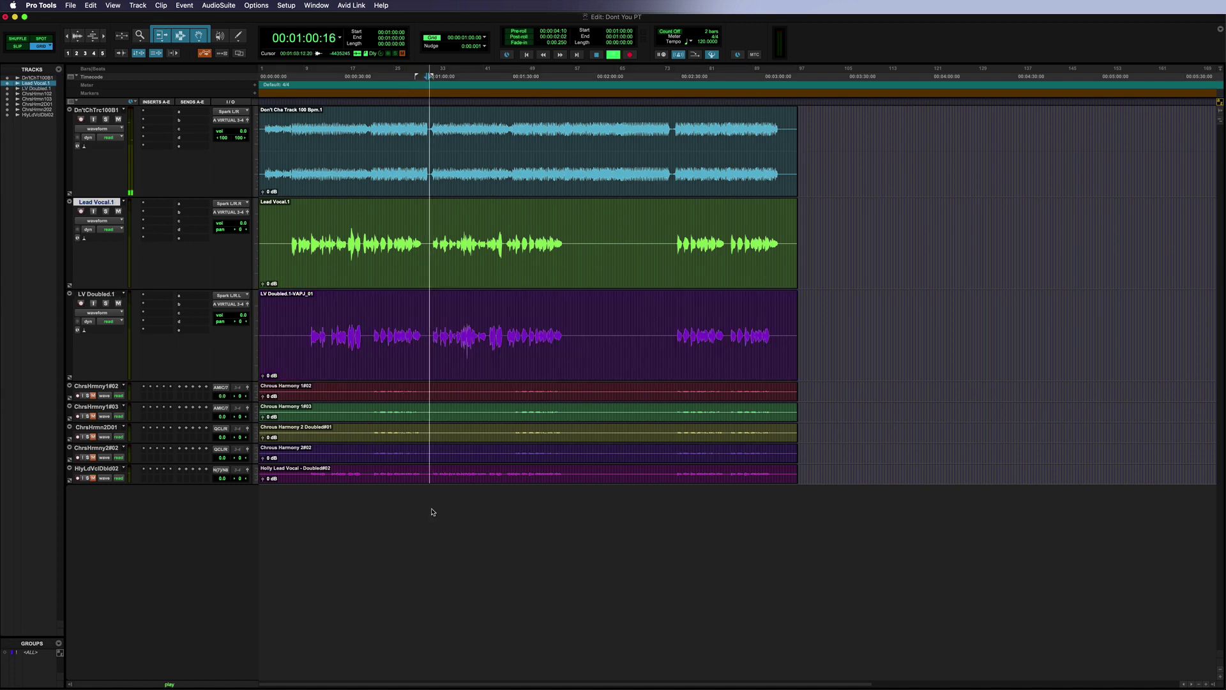